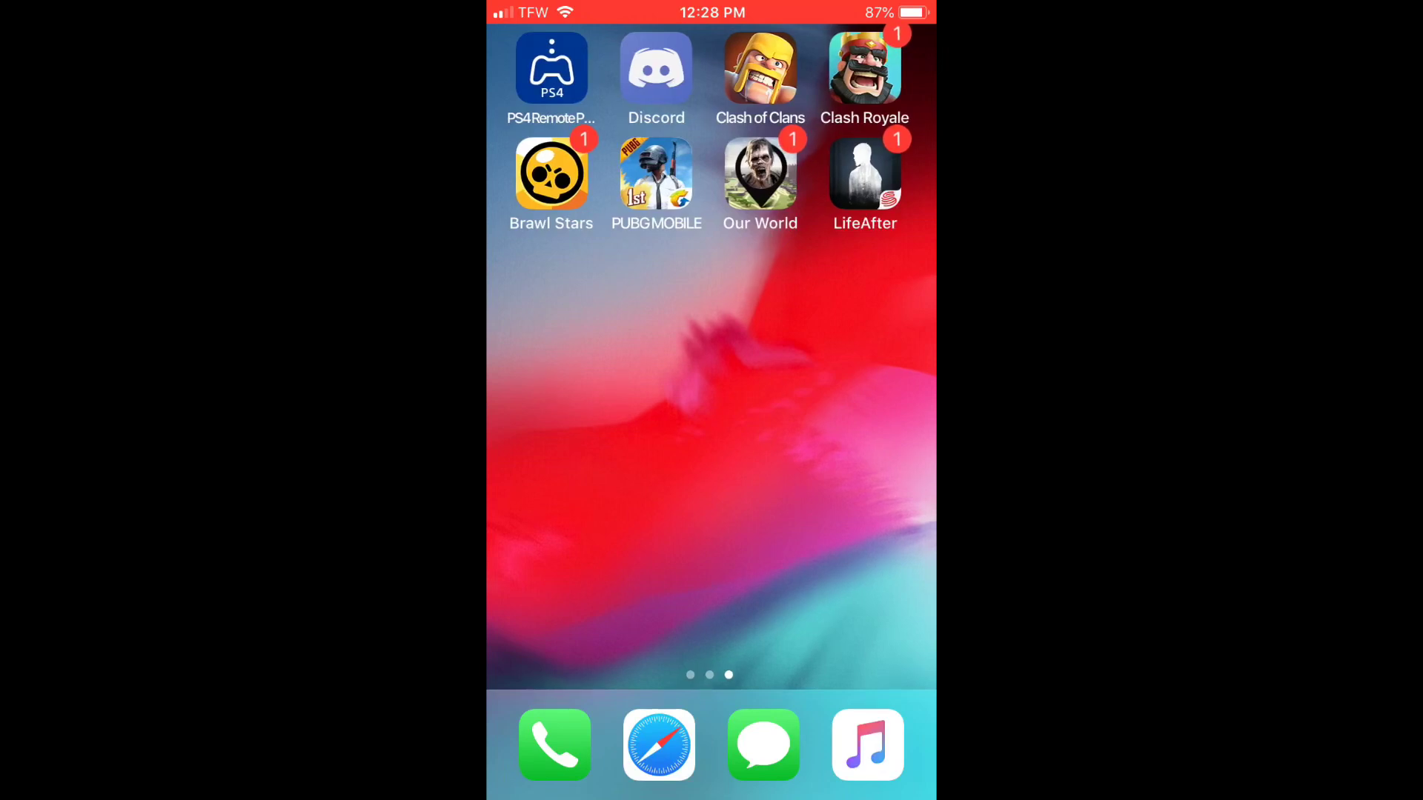
- Launch PS4 Remote Play from the home screen and start connecting to the PS4
left_click_drag(711, 5, 712, 500)
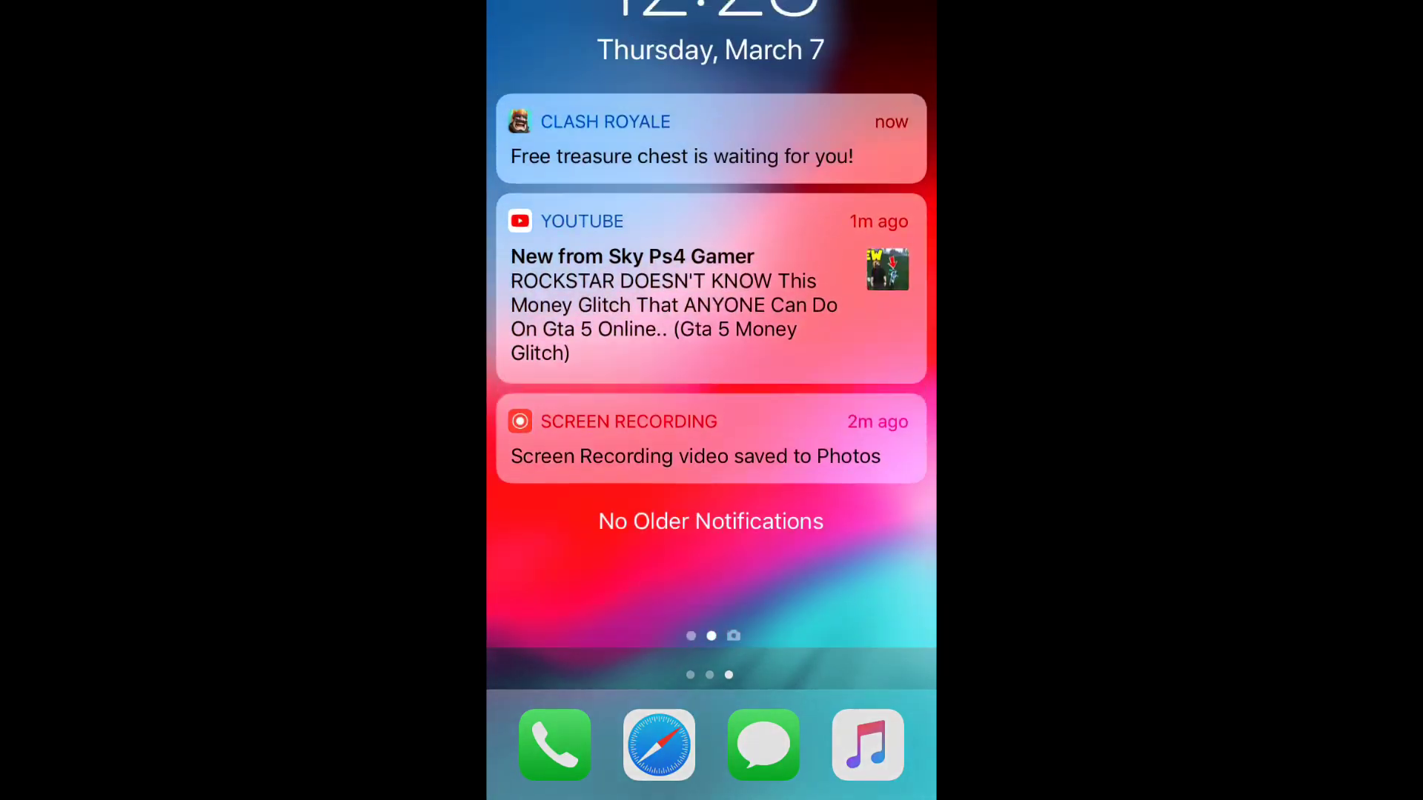
left_click_drag(711, 667, 713, 112)
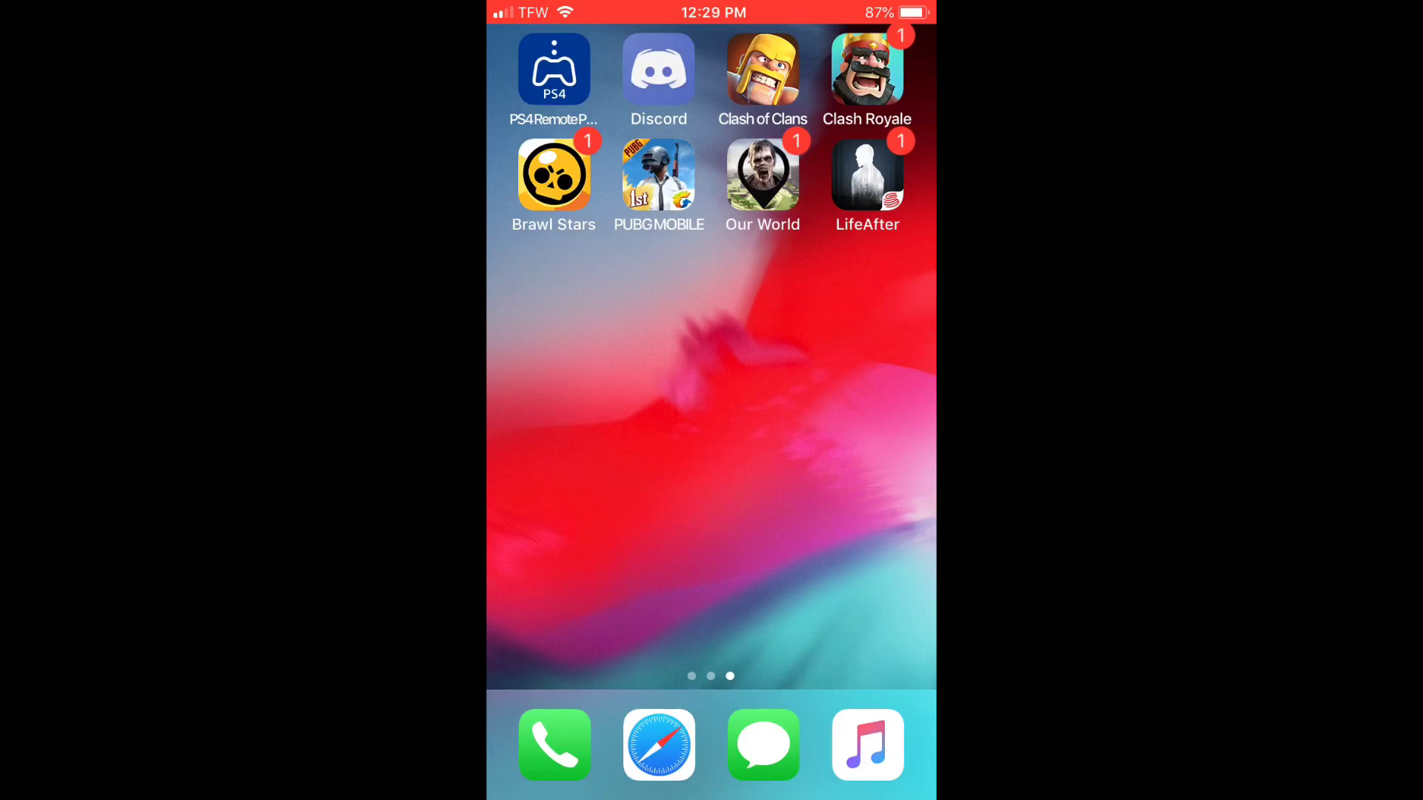
left_click(554, 69)
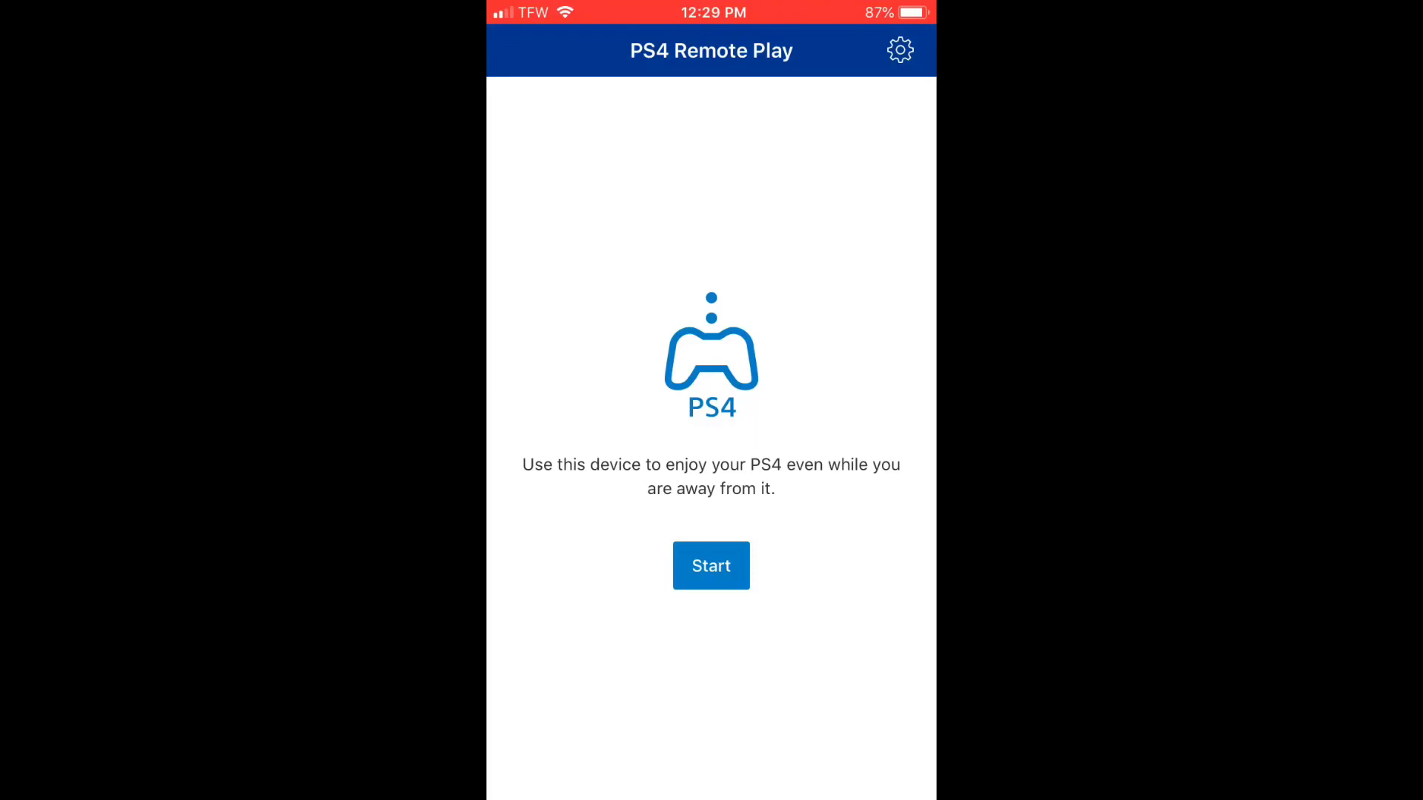
left_click(711, 566)
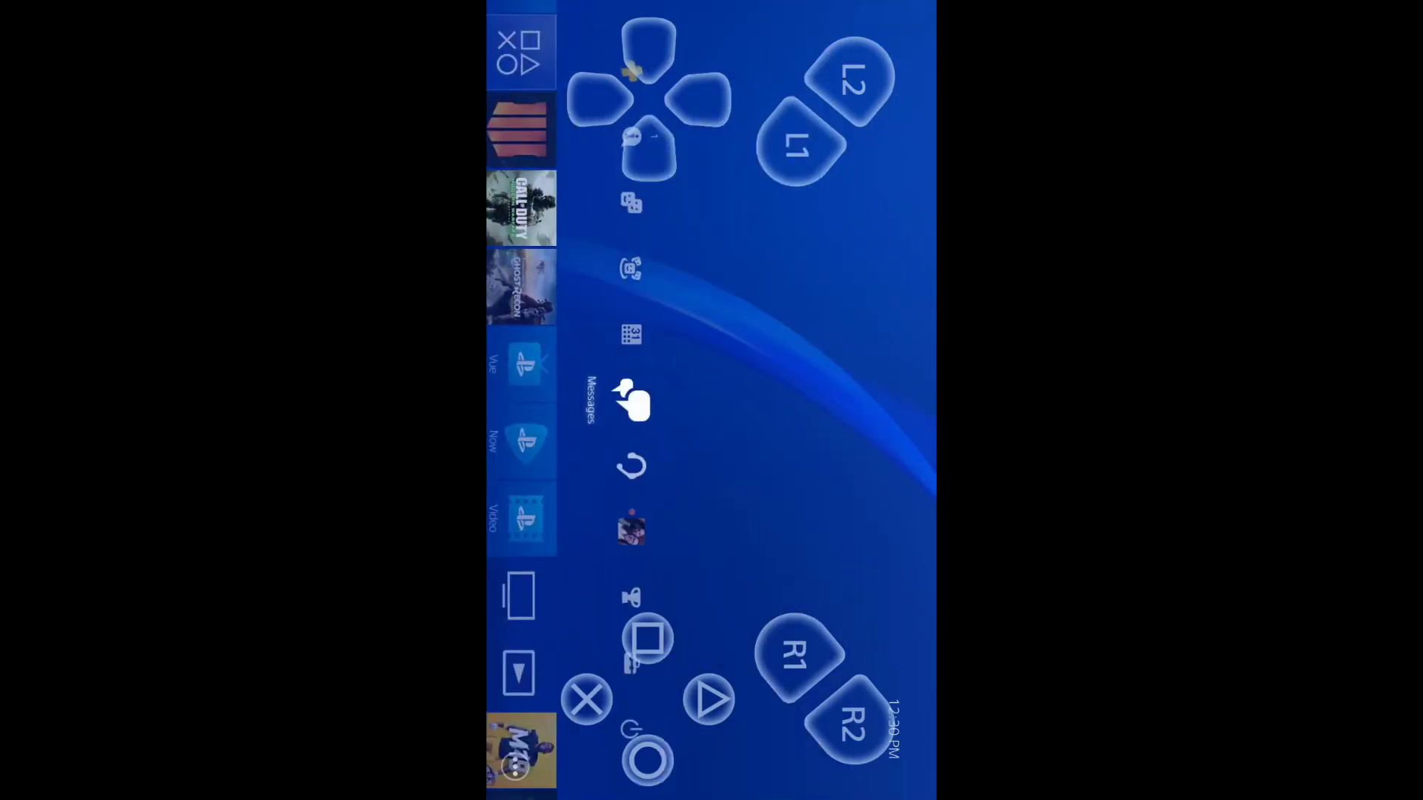
key("Right")
key("Right")
key("Right")
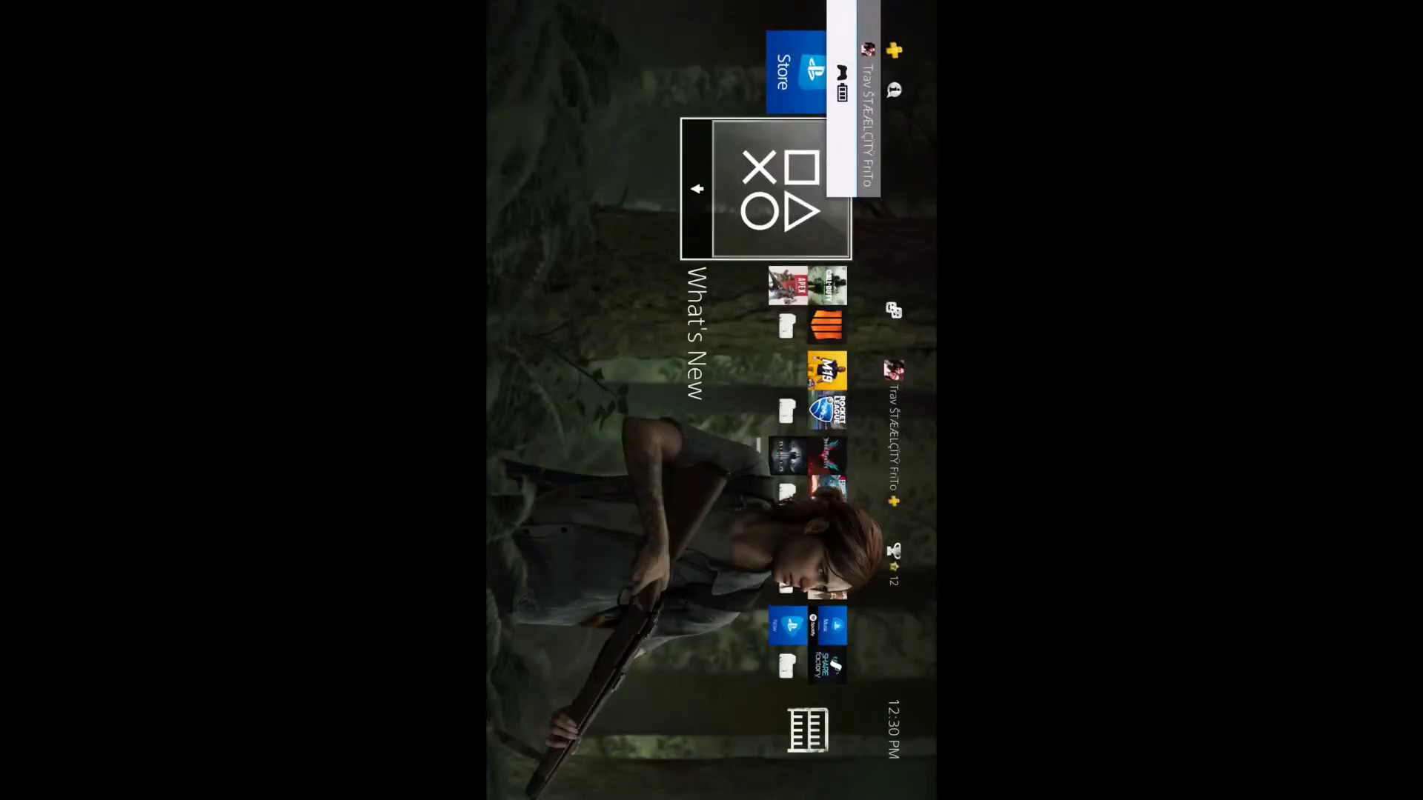
- Move from What's New up to the function row and across to Friends
key("Right")
key("Up")
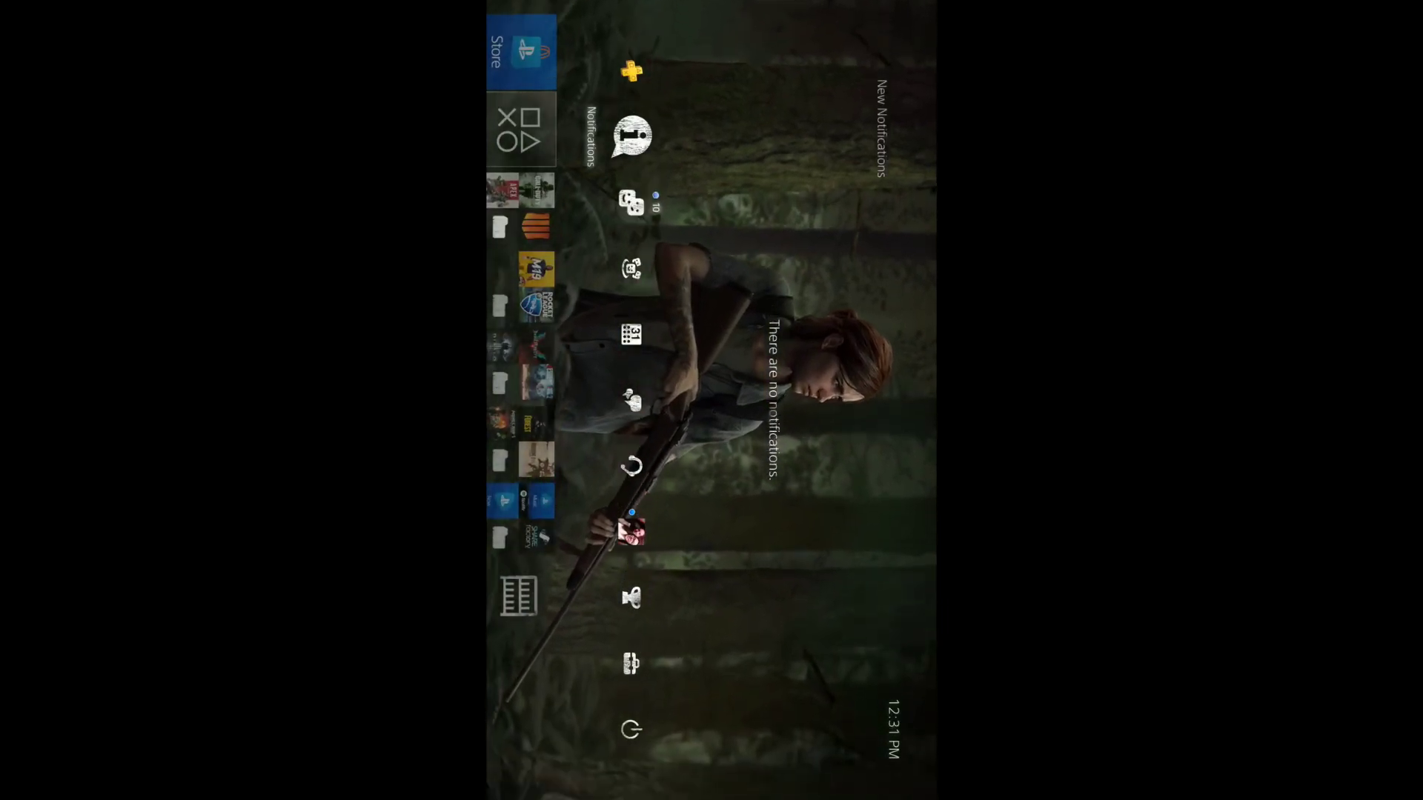
key("Right")
key("Right")
key("Right")
key("Right")
key("Right")
key("Right")
key("Left")
key("Left")
key("Left")
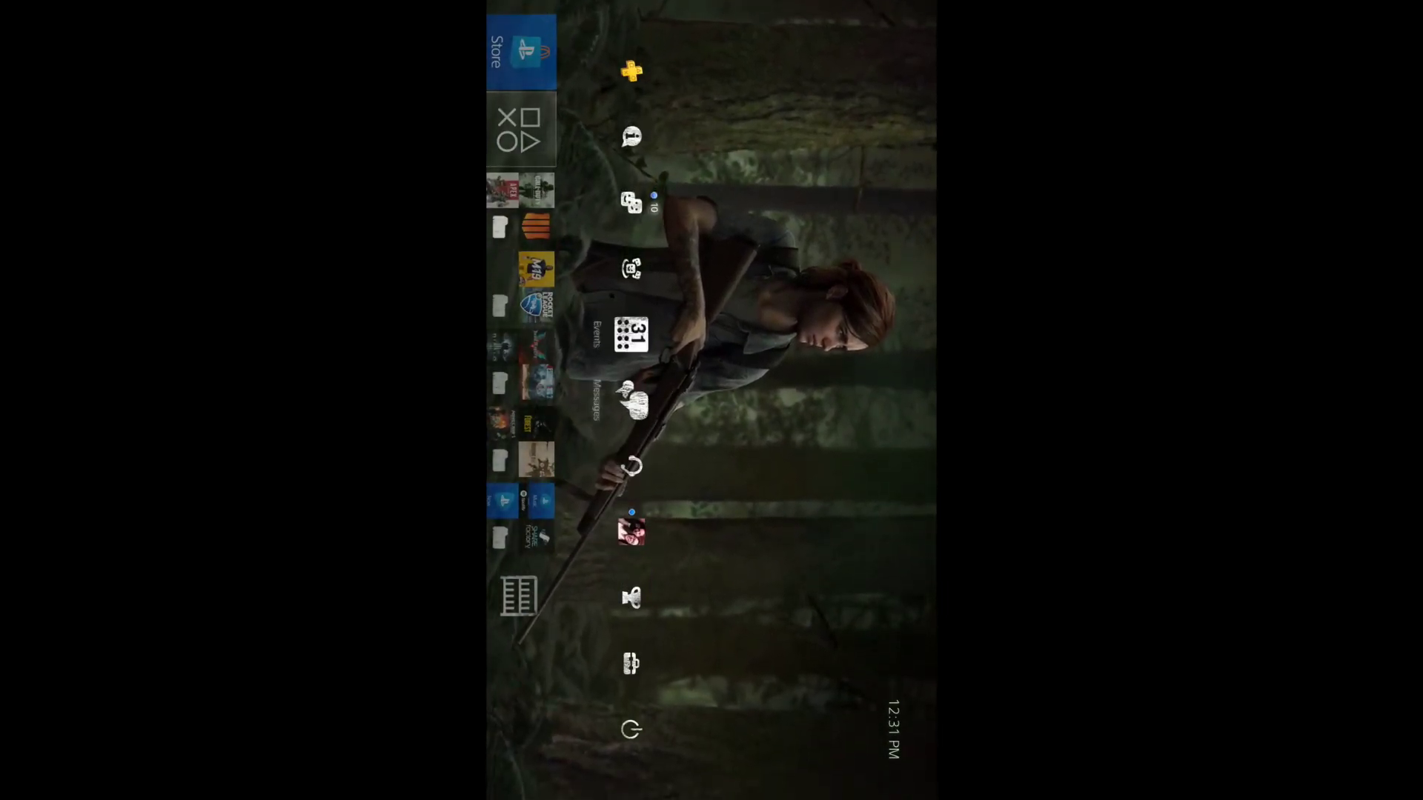
key("Left")
key("Left")
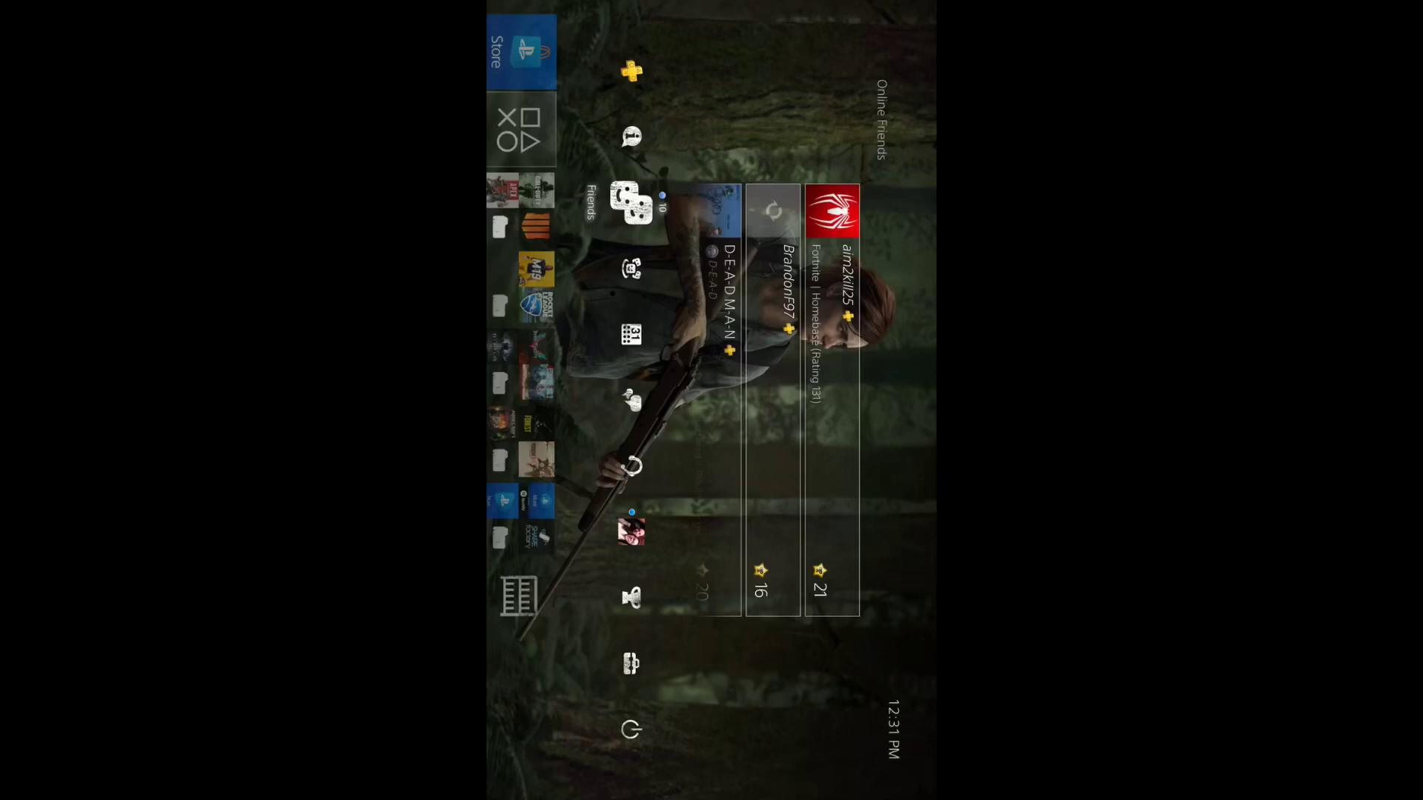
- Hide the controller overlay, then close and reopen Friends to list three online friends
left_click(652, 147)
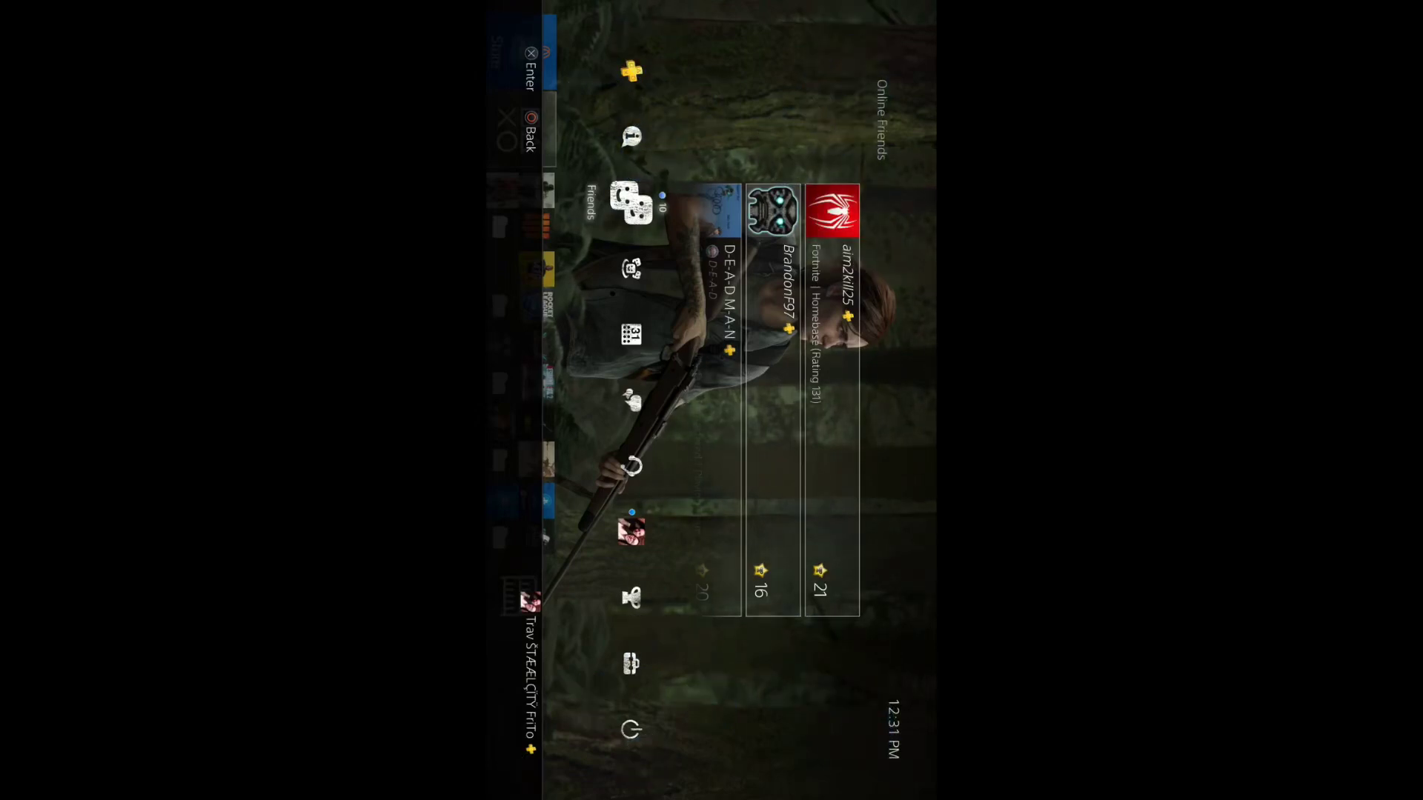
key("Down")
key("Down")
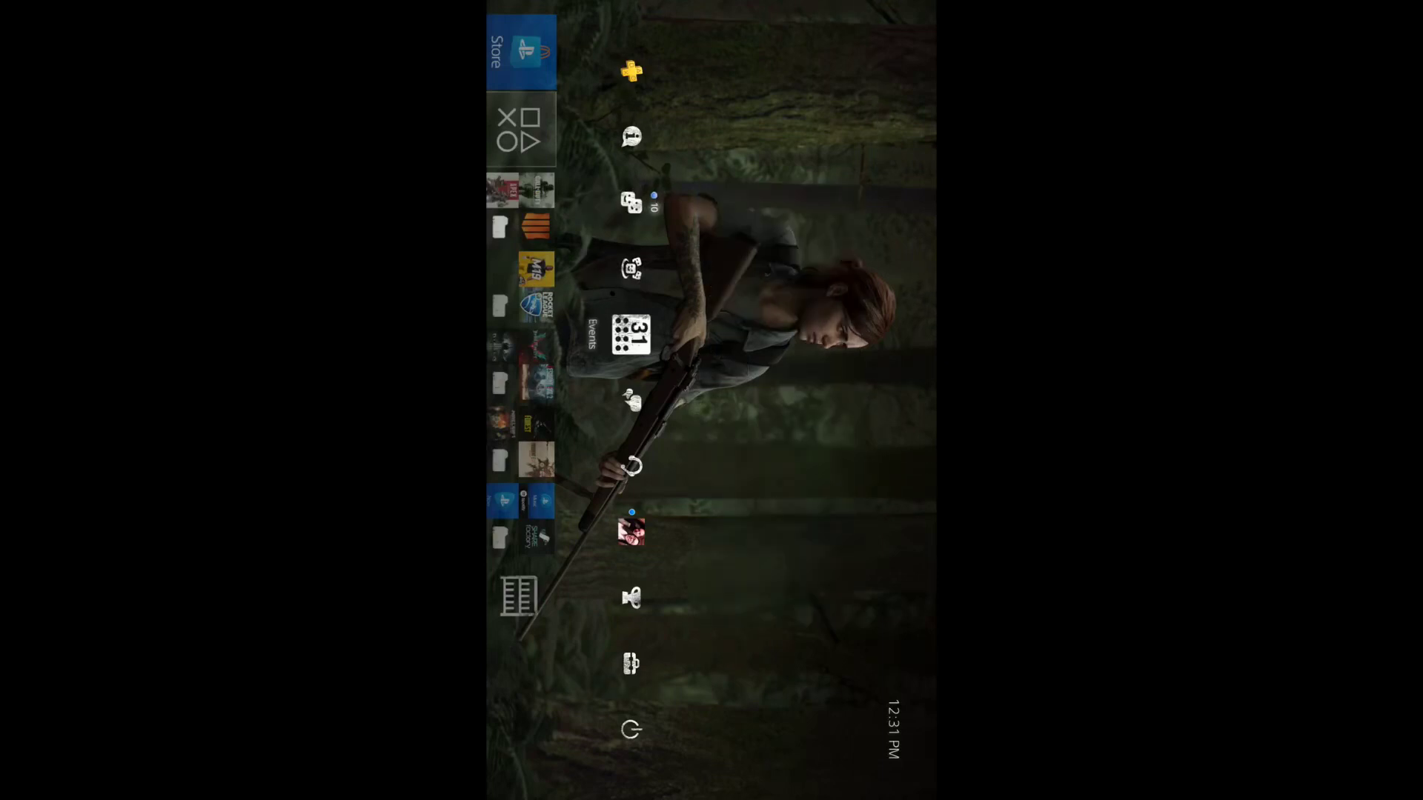
key("Down")
key("Down")
key("Down")
key("Up")
key("Up")
key("Up")
key("Up")
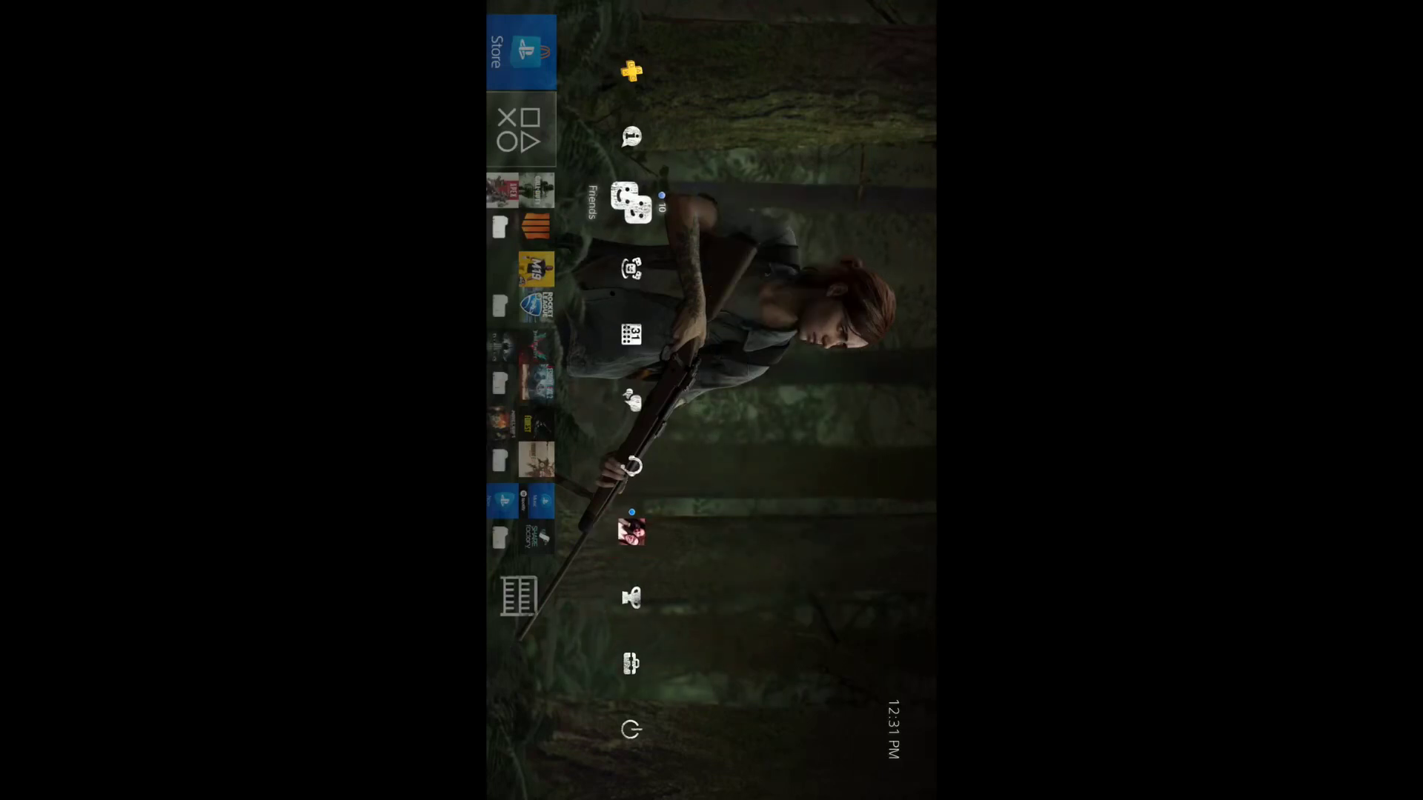
key("Up")
key("Down")
key("Down")
key("Up")
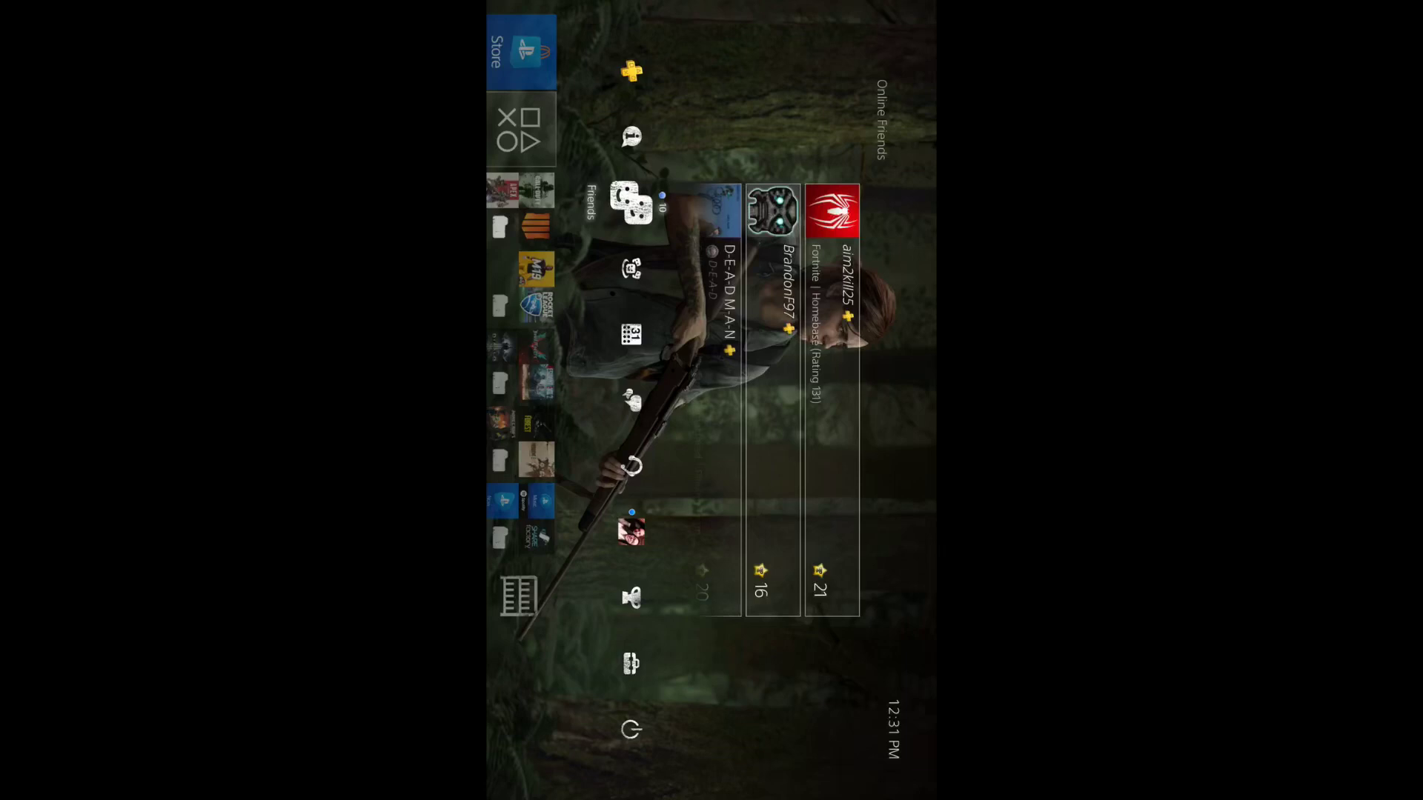